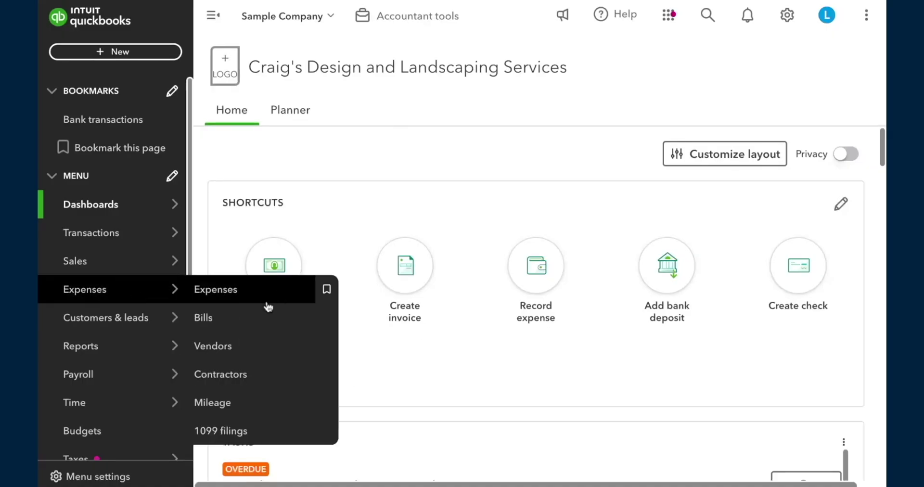
- Go to the Bills list and dismiss the AI bill creation popup to reach the $205.00 Norton Lumber bill
click(212, 319)
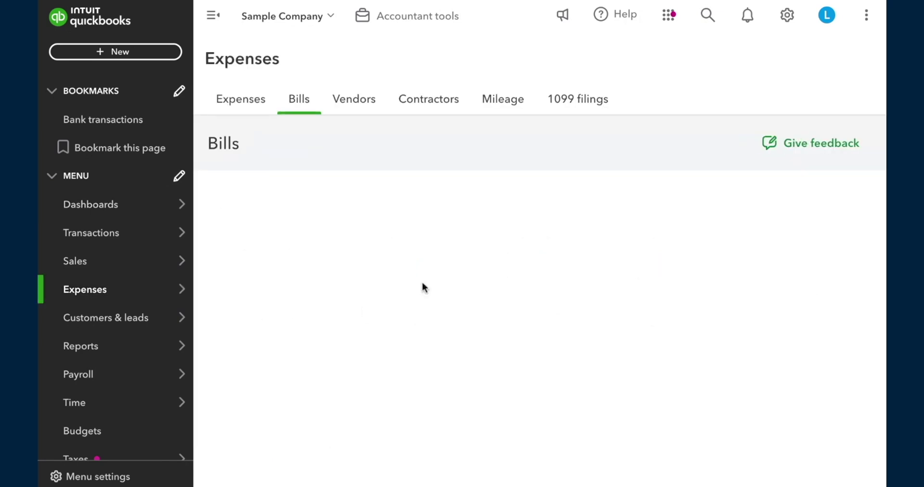
scroll(486, 230, down, 2)
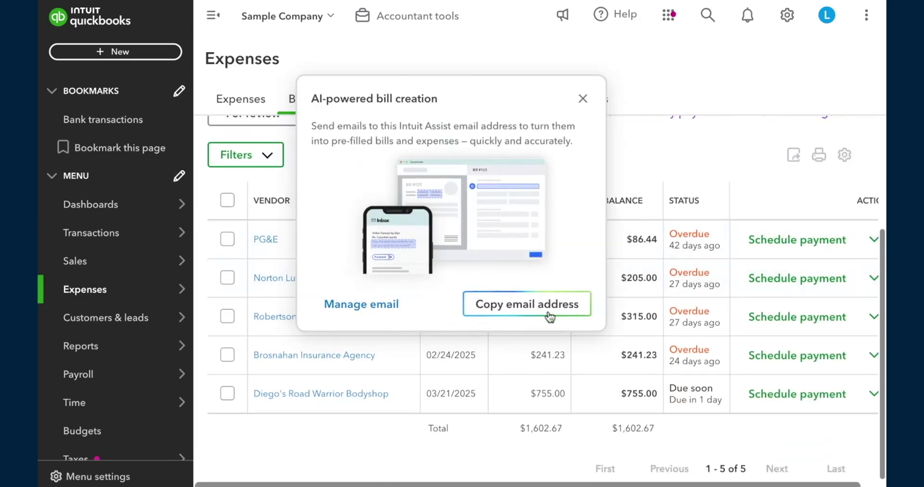
click(582, 100)
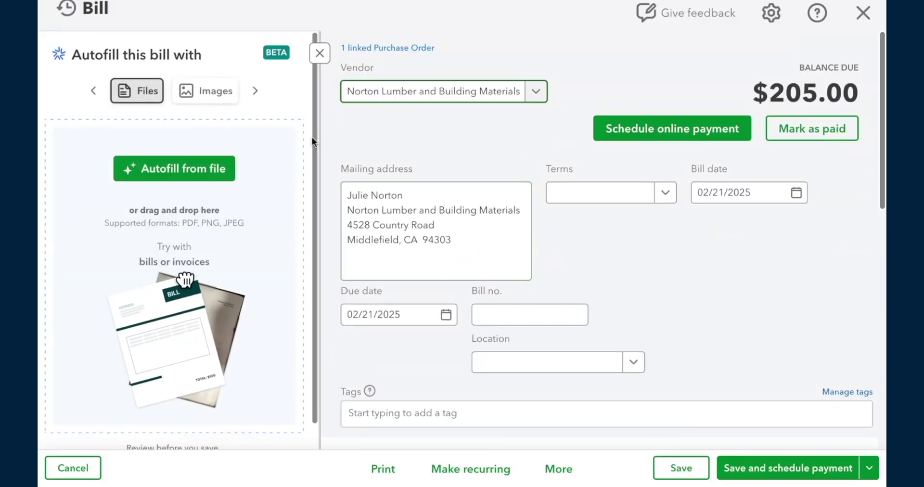
- Hide the Autofill panel, review the $205.00 Norton Lumber bill, and bring up its More actions
click(319, 54)
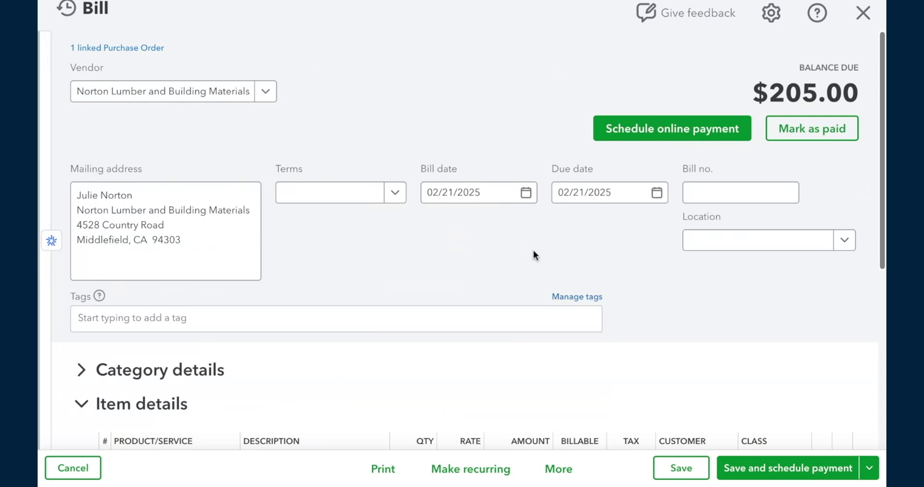
scroll(534, 255, down, 1)
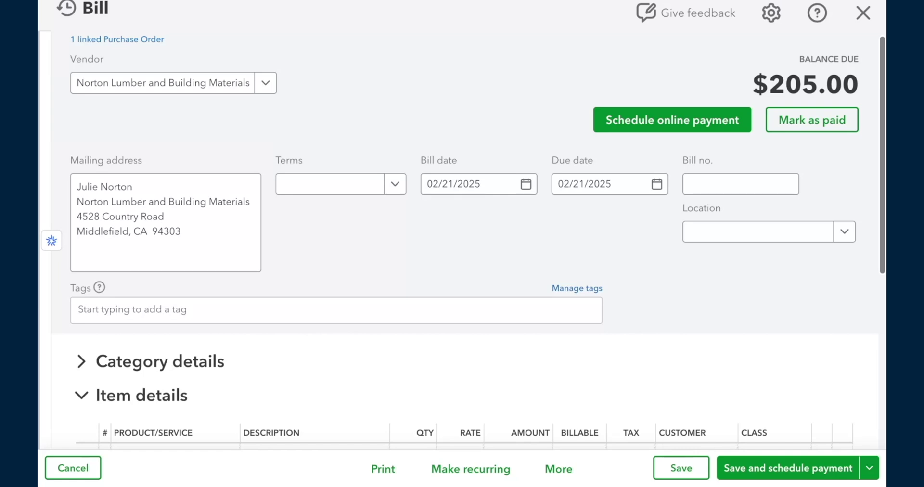
scroll(462, 240, down, 5)
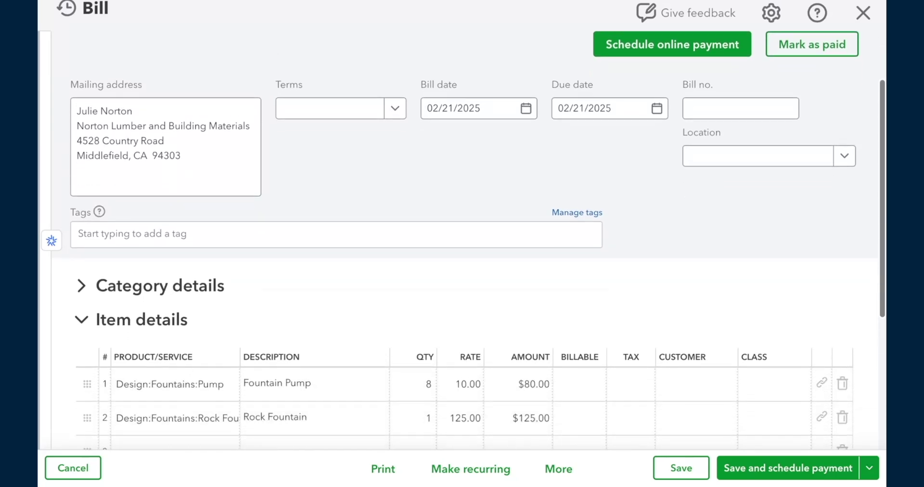
scroll(482, 212, down, 2)
scroll(482, 211, up, 6)
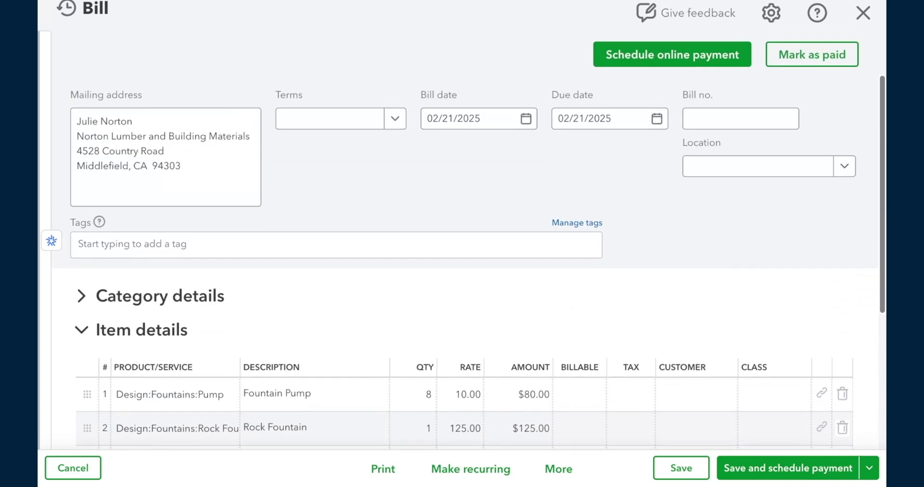
click(557, 471)
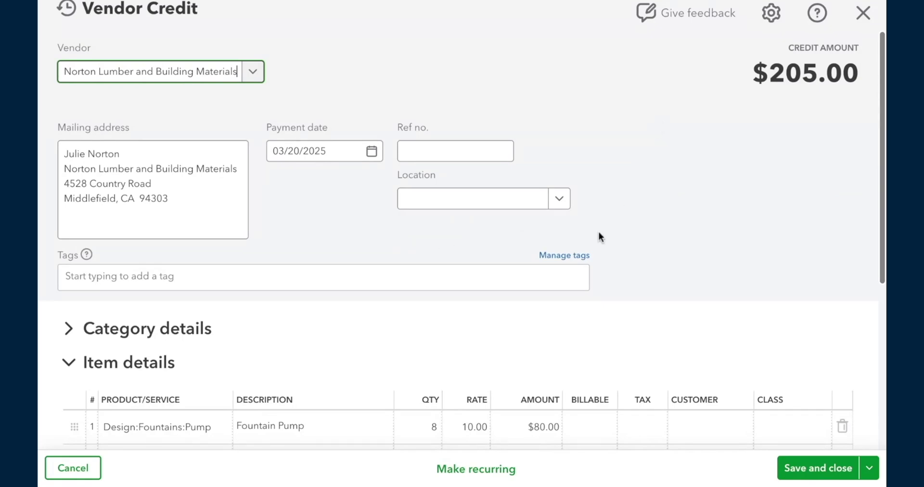
- Save the $205.00 Norton Lumber vendor credit with its Fountain Pump and Rock Fountain lines
scroll(598, 232, down, 3)
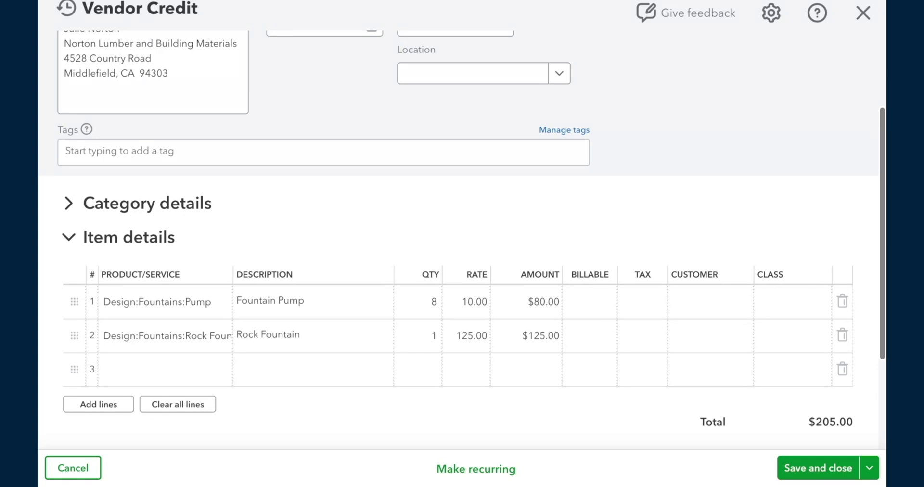
click(810, 469)
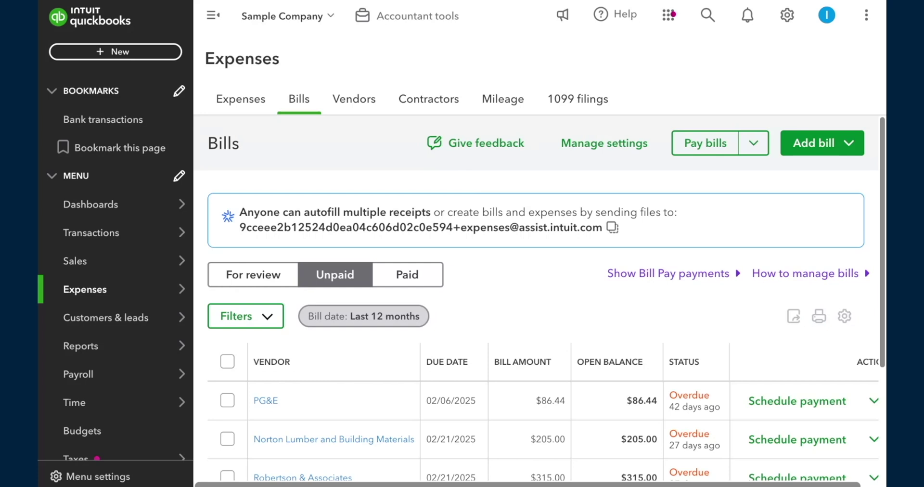
- Mark the Norton Lumber bill as paid, applying the $205.00 vendor credit for a $0.00 payment
scroll(616, 431, down, 1)
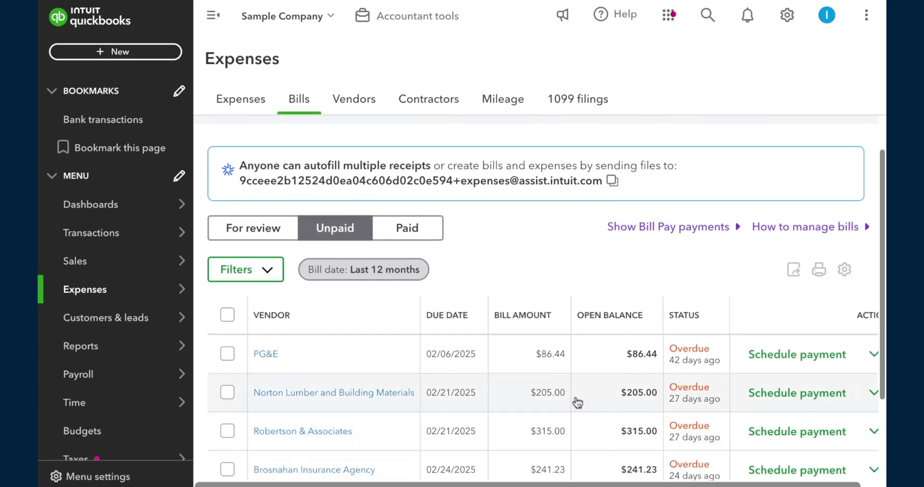
scroll(845, 404, right, 1)
click(857, 394)
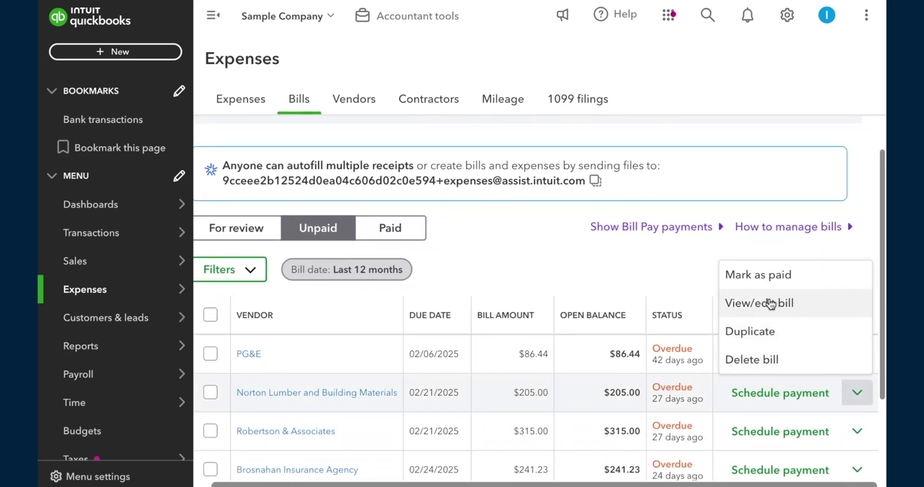
click(759, 275)
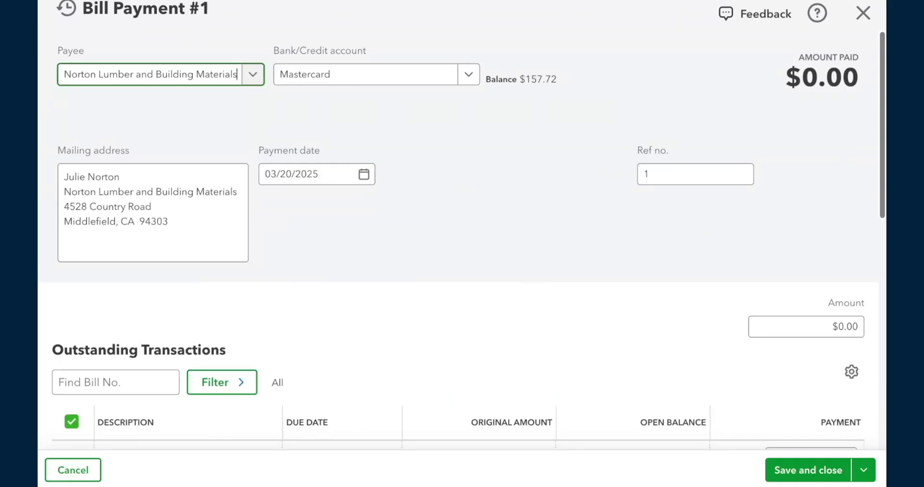
scroll(446, 259, down, 5)
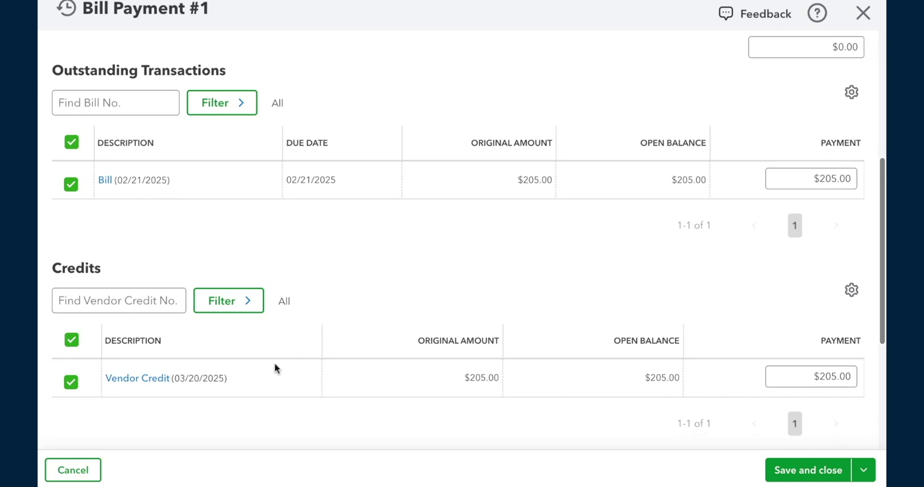
scroll(258, 393, down, 2)
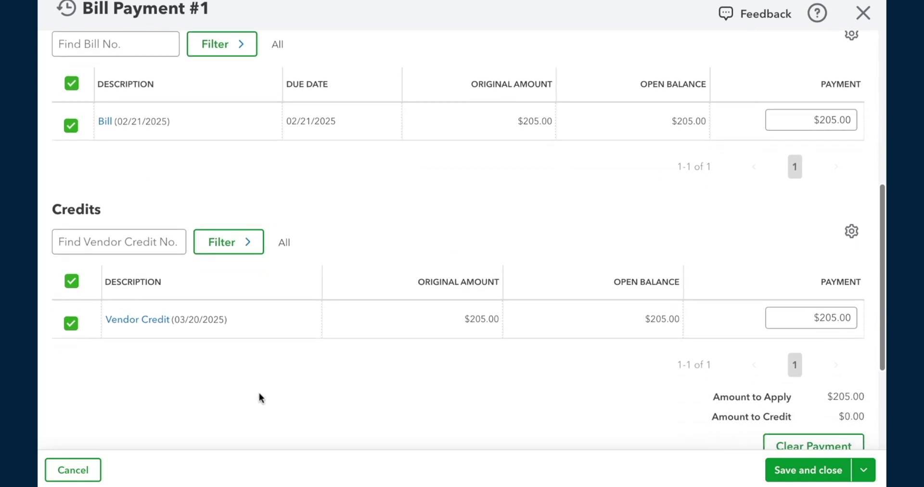
click(803, 474)
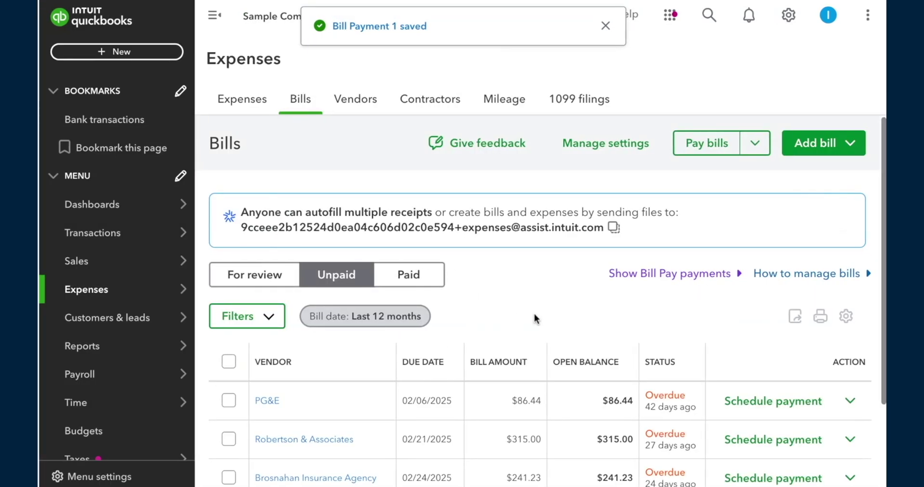
- Search vendors for 'norton' and open Norton Lumber and Building Materials' page showing a $0.00 balance
scroll(534, 314, down, 2)
scroll(534, 313, down, 1)
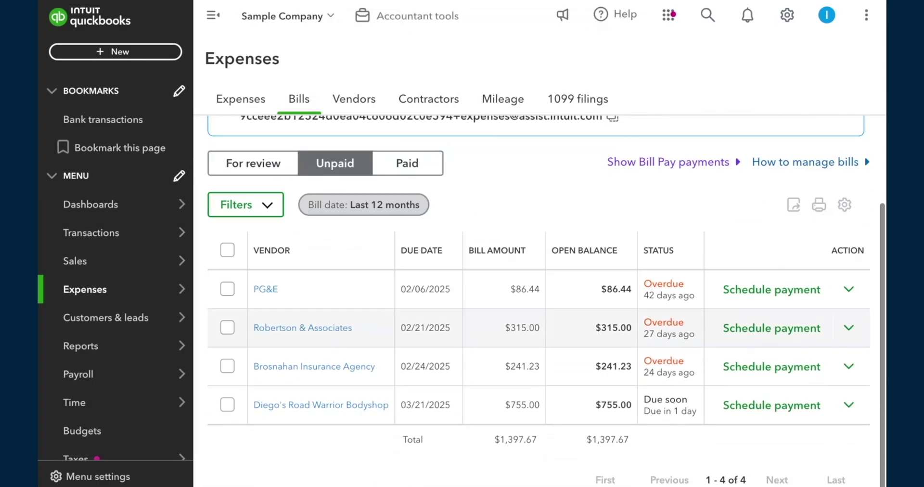
click(357, 97)
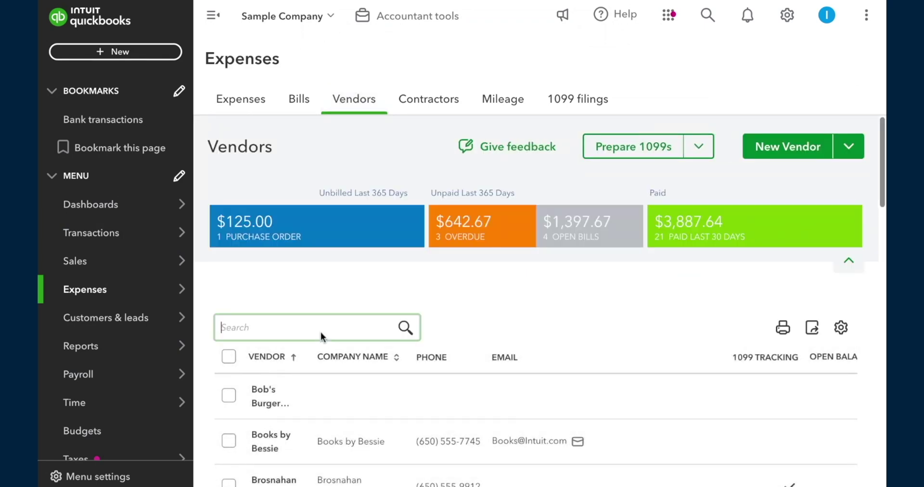
text(norton)
click(337, 360)
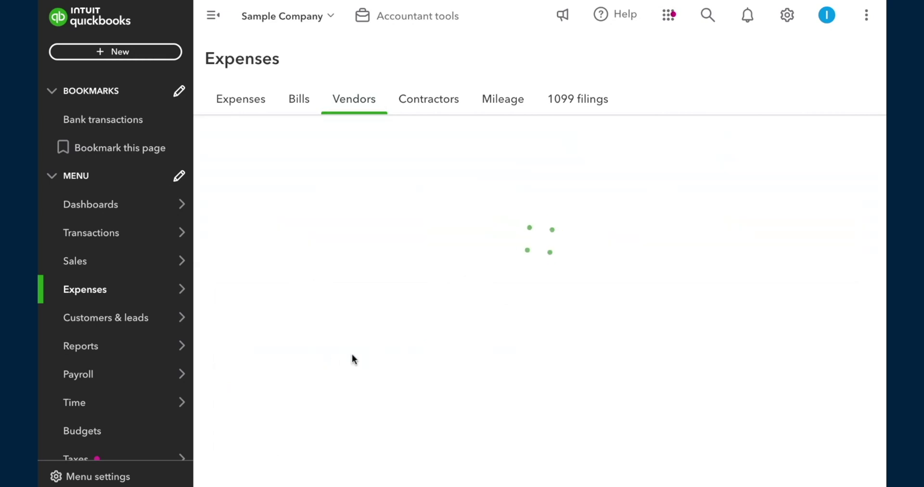
click(213, 15)
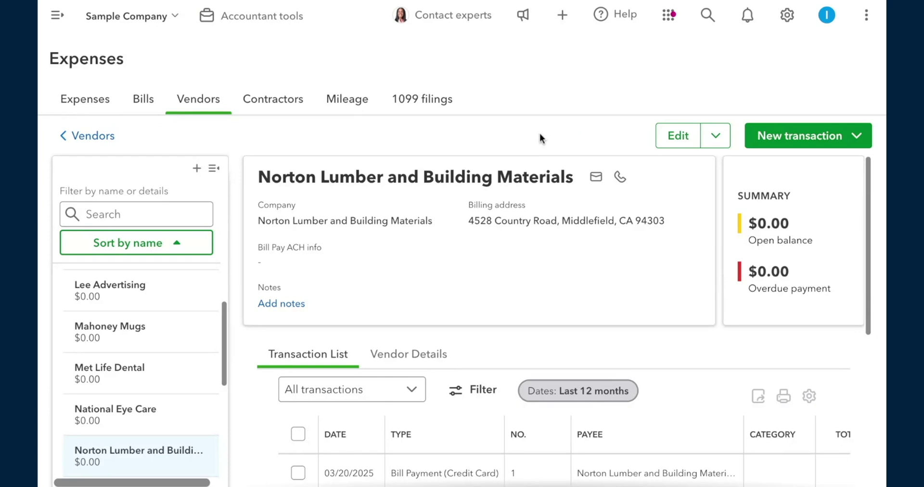
scroll(561, 207, down, 5)
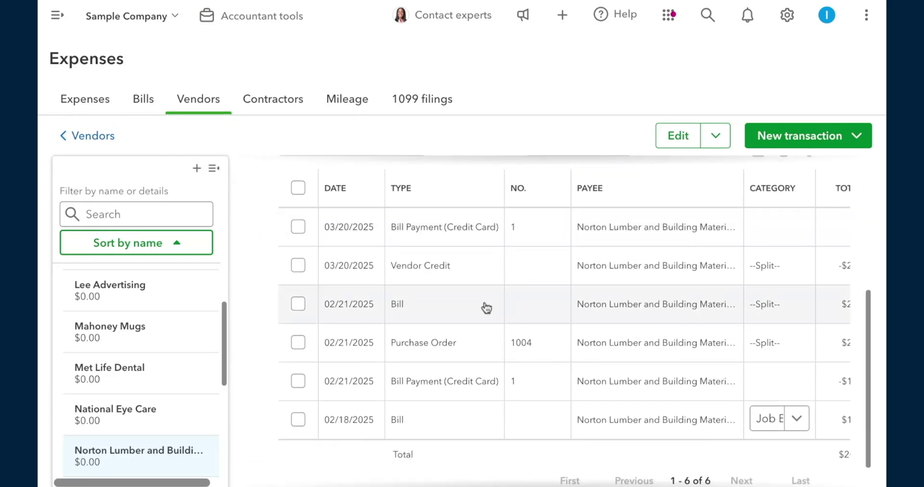
scroll(487, 308, right, 2)
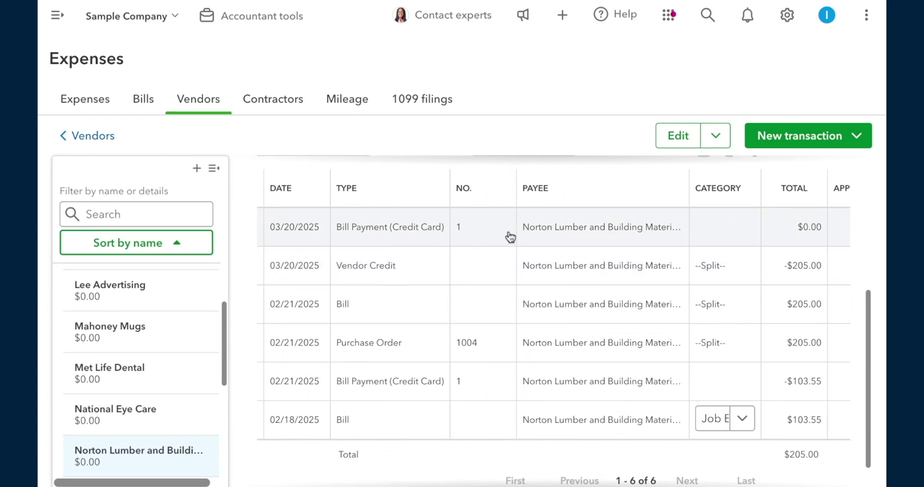
scroll(510, 235, right, 5)
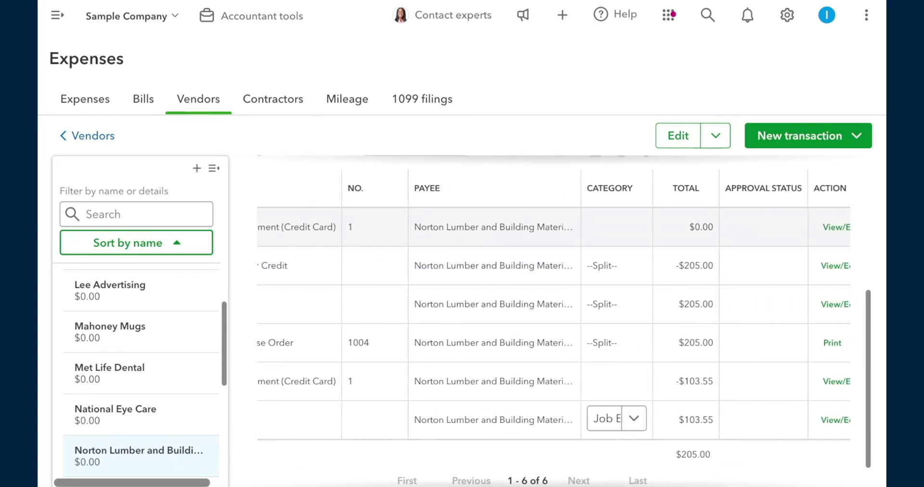
scroll(556, 321, up, 2)
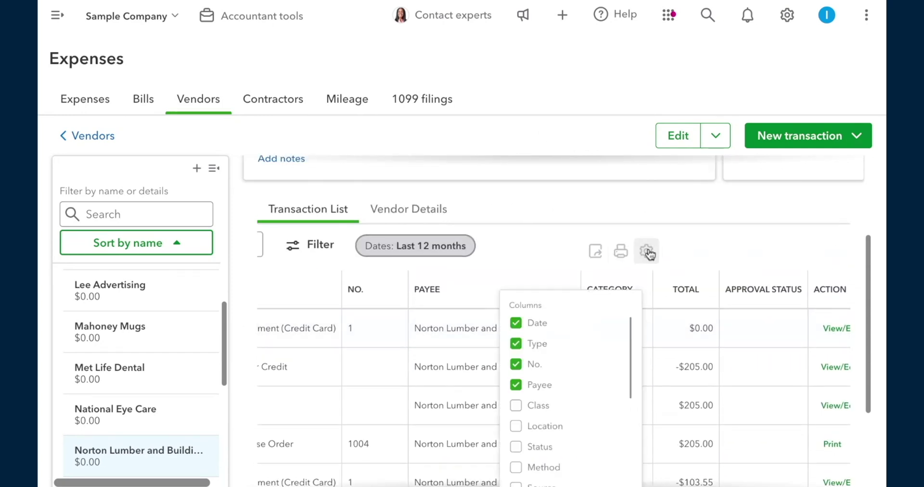
scroll(566, 375, down, 4)
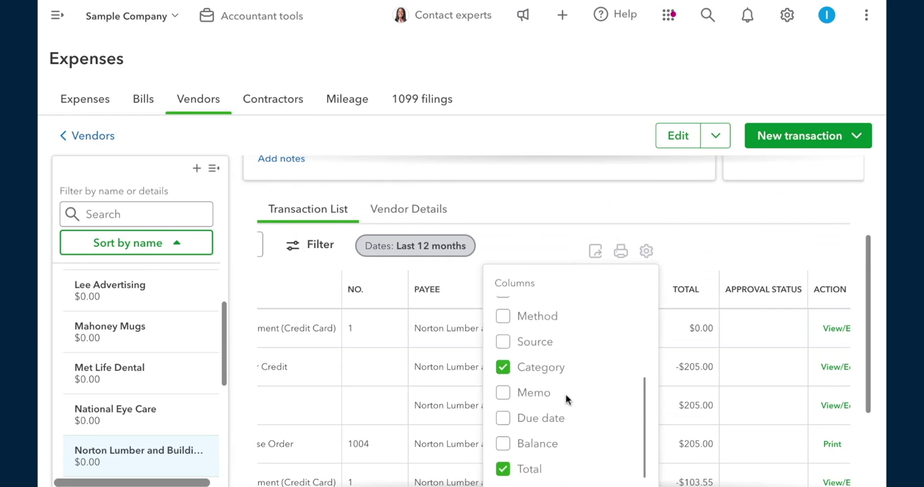
click(502, 443)
click(505, 236)
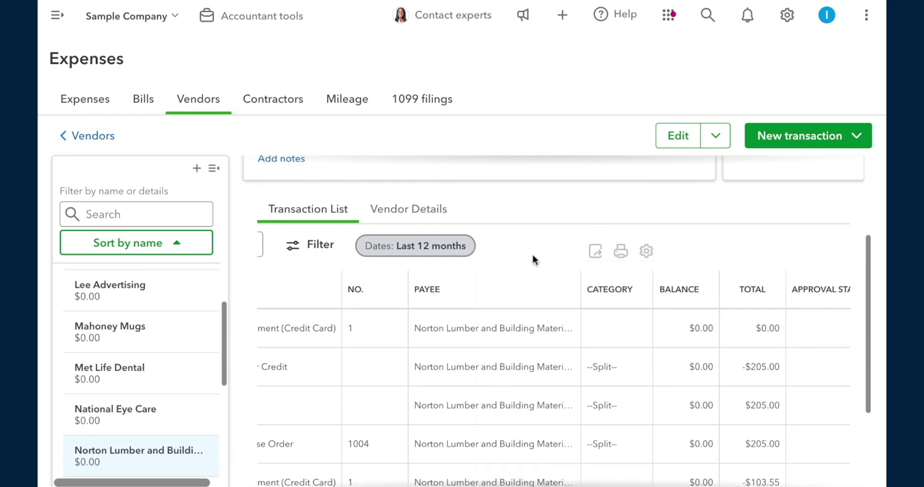
scroll(693, 404, down, 1)
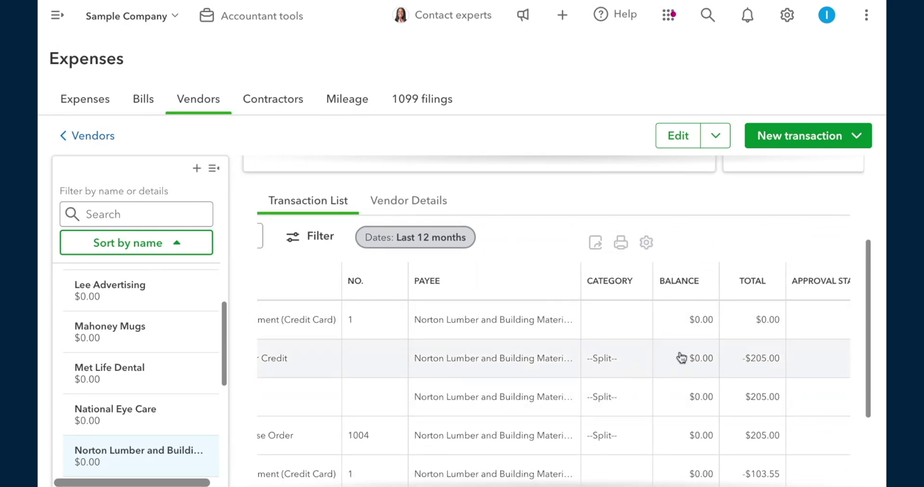
scroll(683, 405, left, 3)
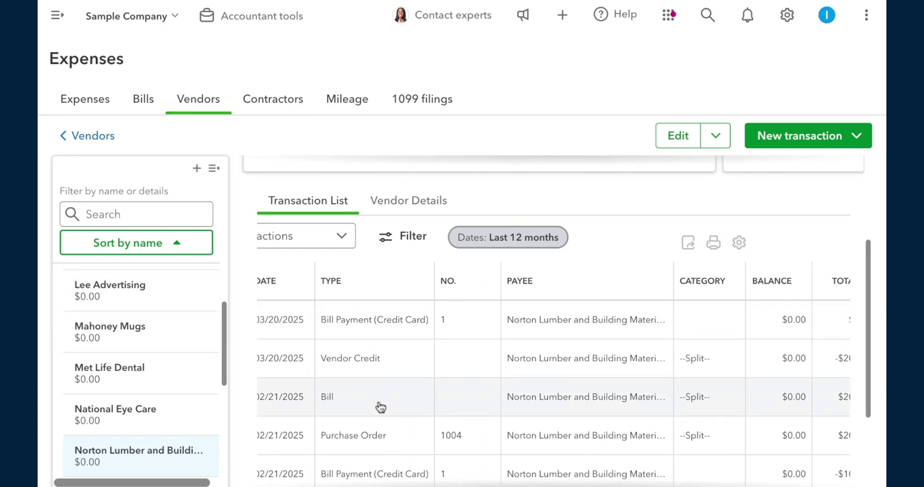
scroll(380, 406, right, 1)
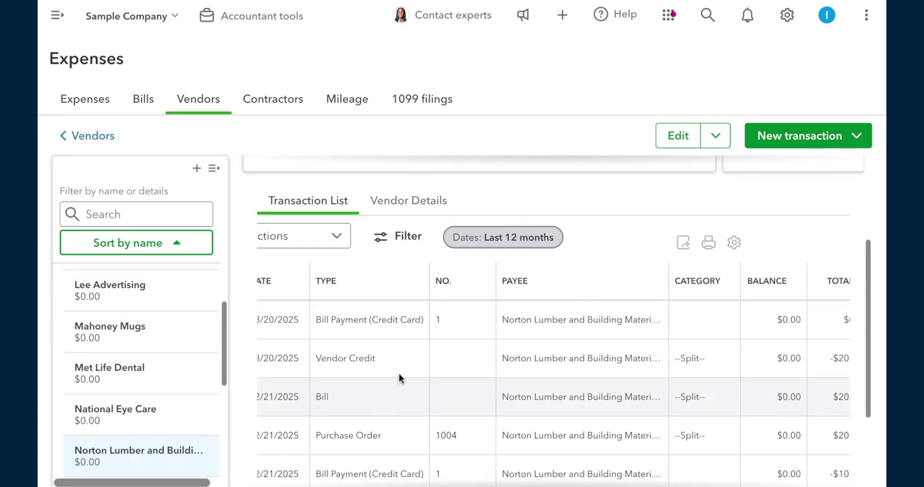
click(59, 16)
- From Sales > Invoices, open invoice 1016 for Kookies by Kathy with $75.00 due
mouse_move(101, 264)
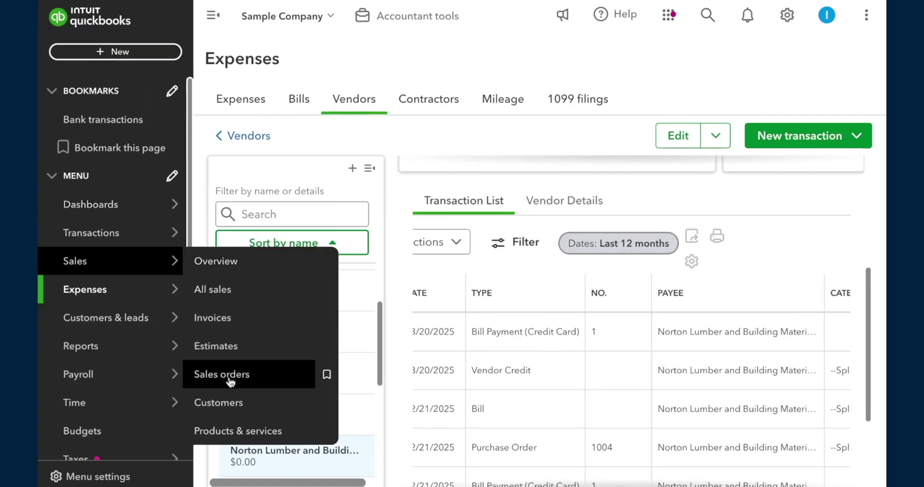
click(232, 320)
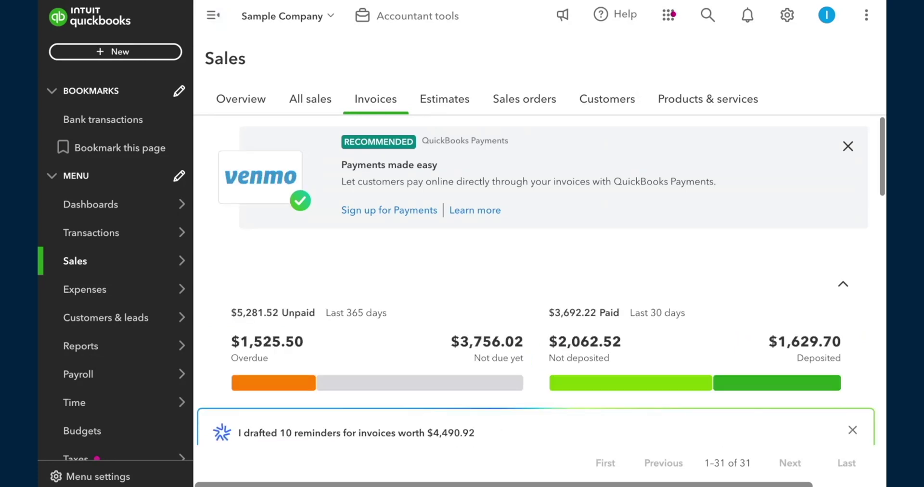
scroll(377, 265, down, 5)
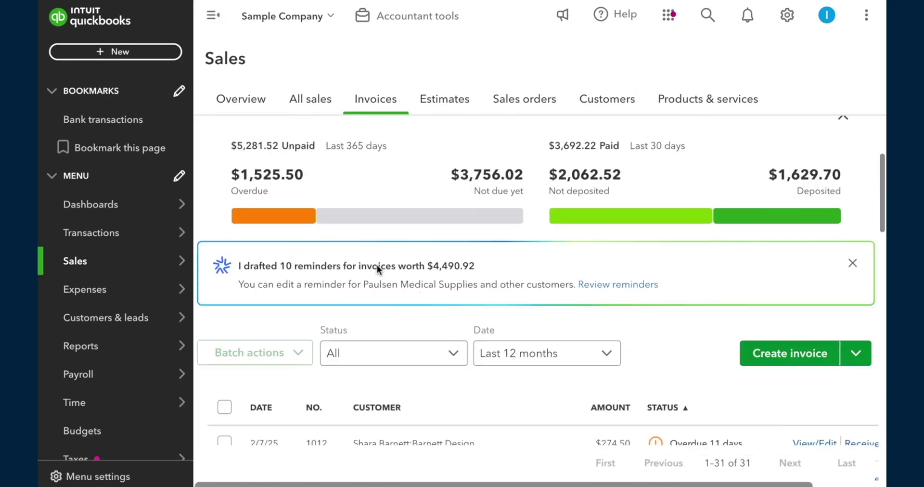
scroll(377, 264, down, 1)
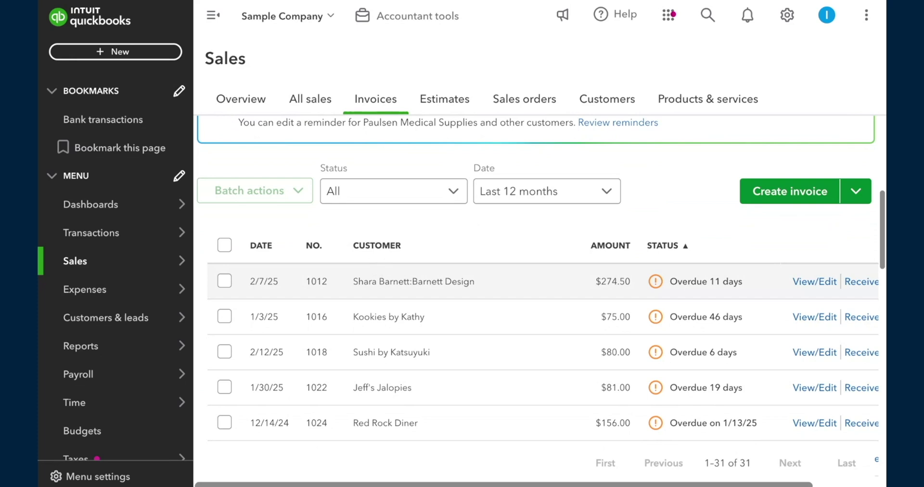
click(464, 320)
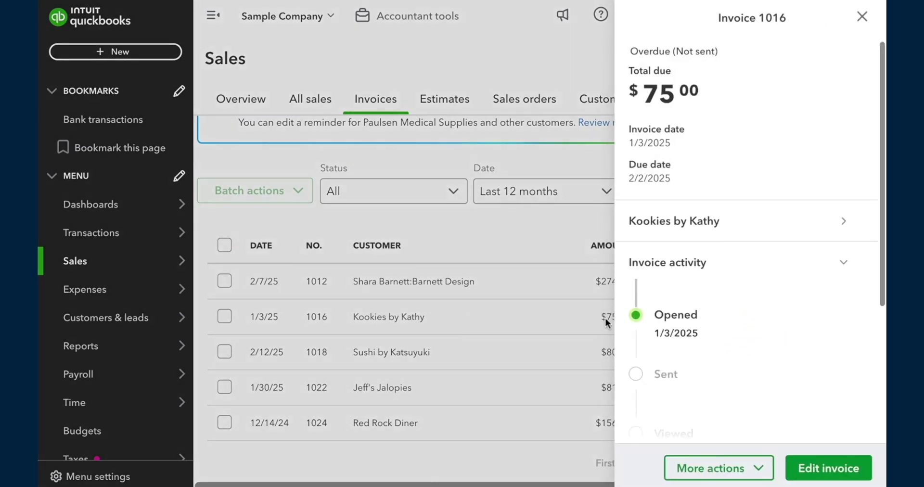
- Open invoice 1016 in edit mode and switch it to the updated invoice layout
click(811, 468)
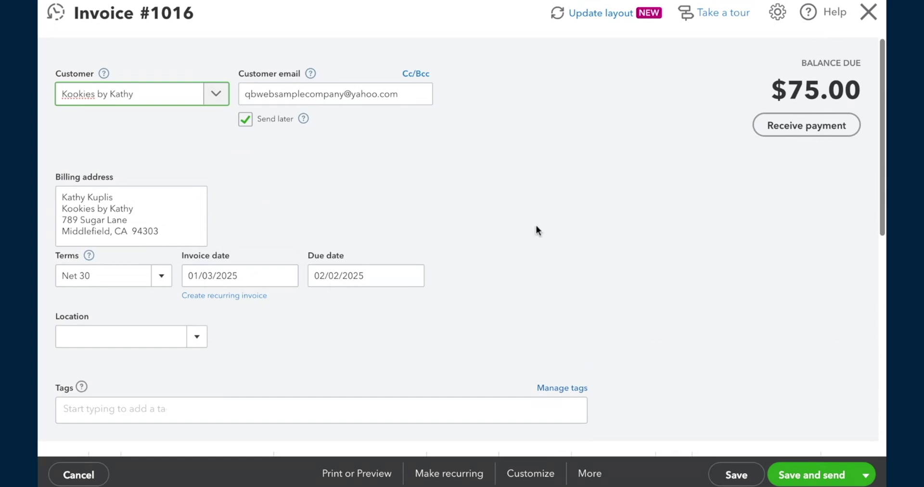
scroll(536, 225, down, 3)
scroll(536, 225, up, 3)
click(601, 15)
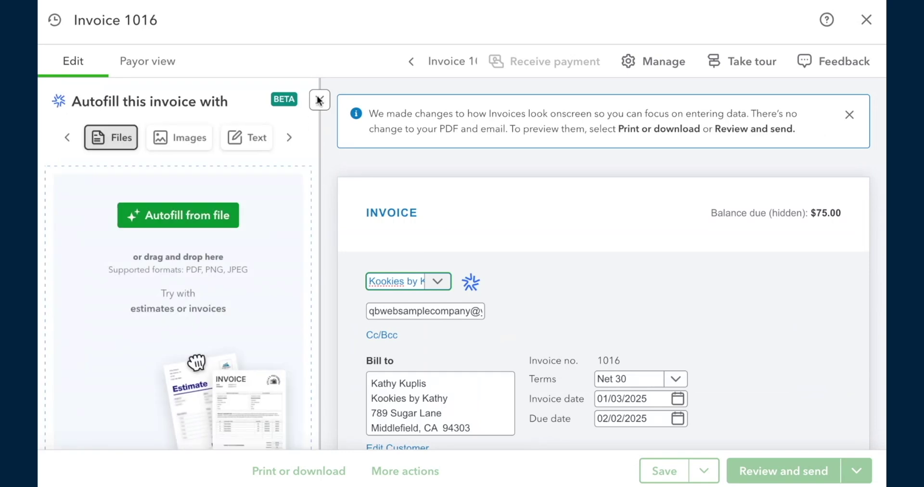
- Clear the Autofill panel, announcement and settings panel, then create a credit memo from invoice 1016
click(319, 100)
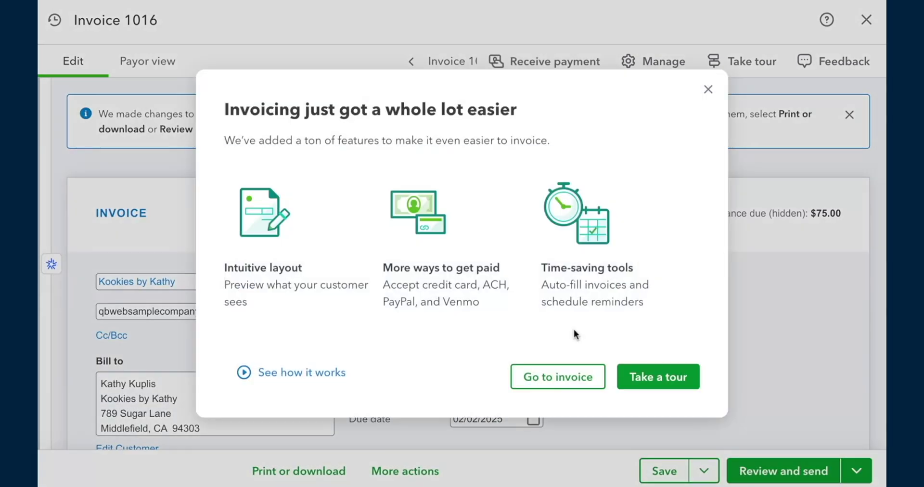
click(708, 89)
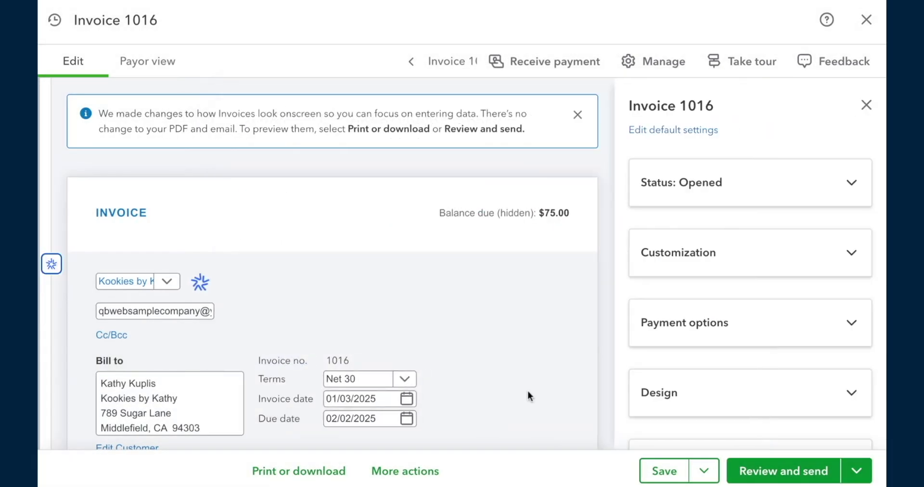
click(855, 108)
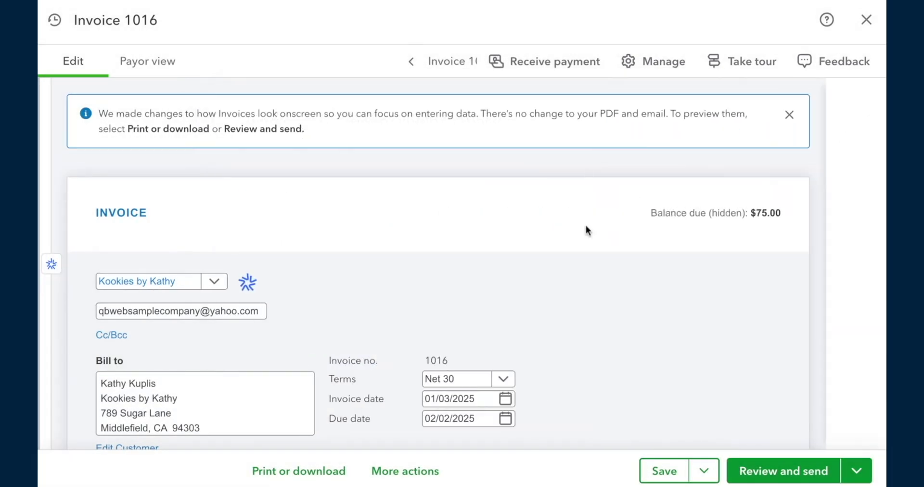
click(400, 471)
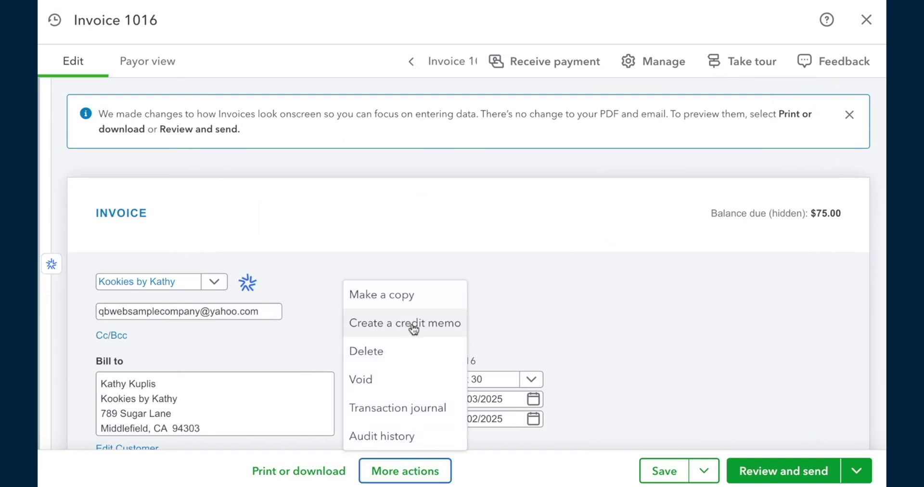
click(441, 329)
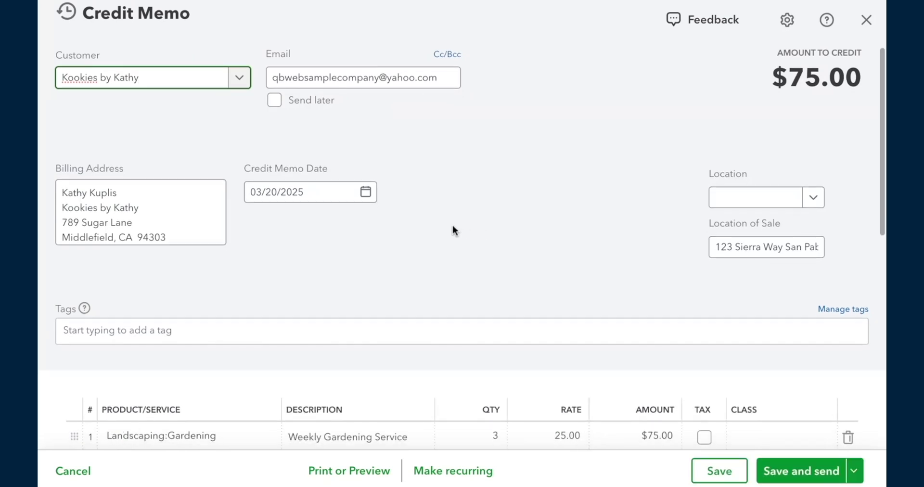
- Save credit memo 1038 crediting Kookies by Kathy $75.00 and close it
scroll(452, 224, down, 2)
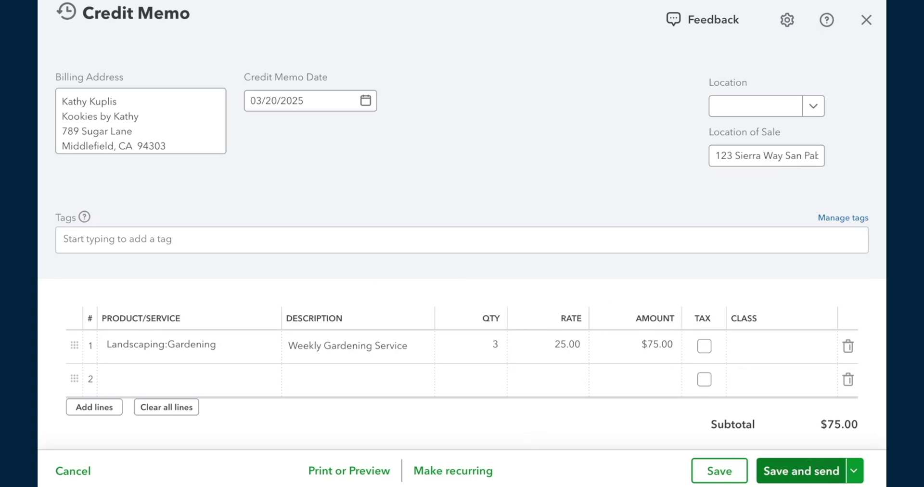
click(716, 470)
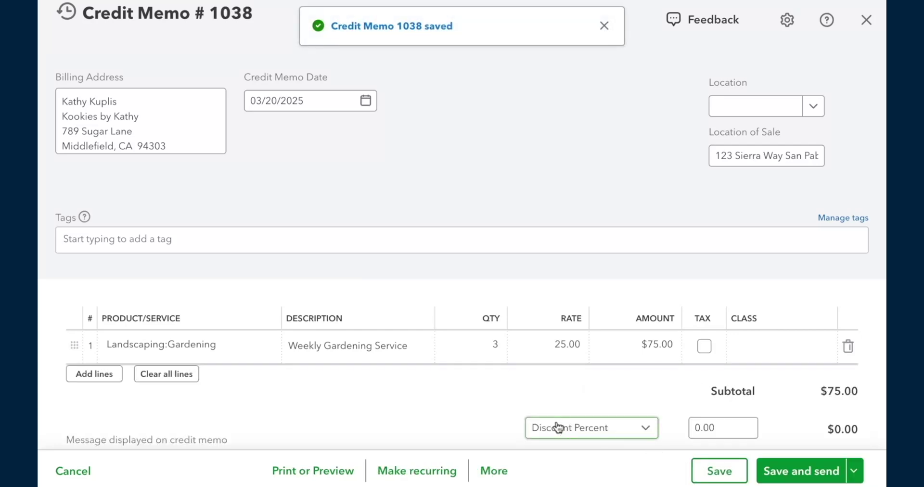
click(864, 22)
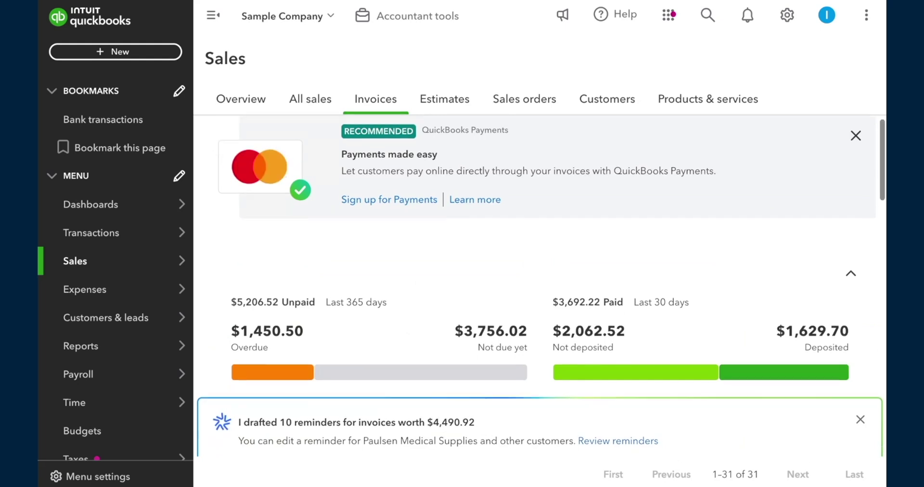
- Switch to the Customers list and scroll through it to check Kookies by Kathy's $0.00 open balance
scroll(426, 309, down, 5)
scroll(426, 317, down, 3)
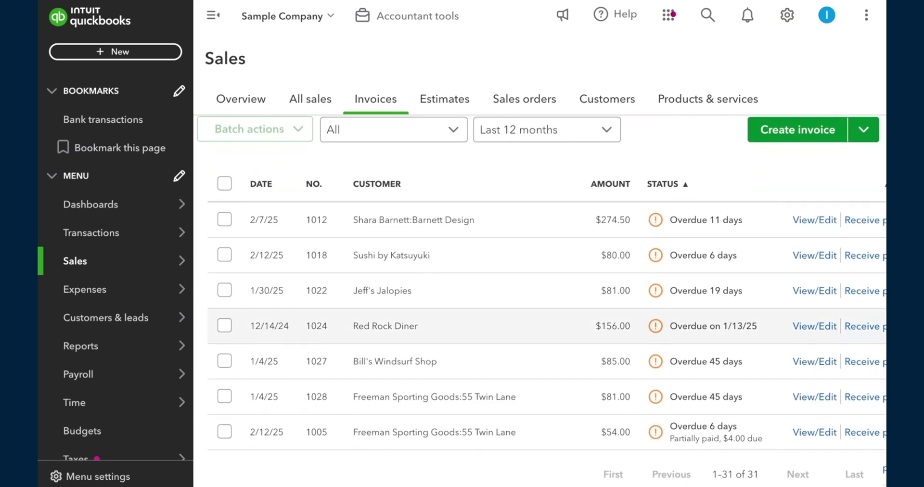
click(619, 99)
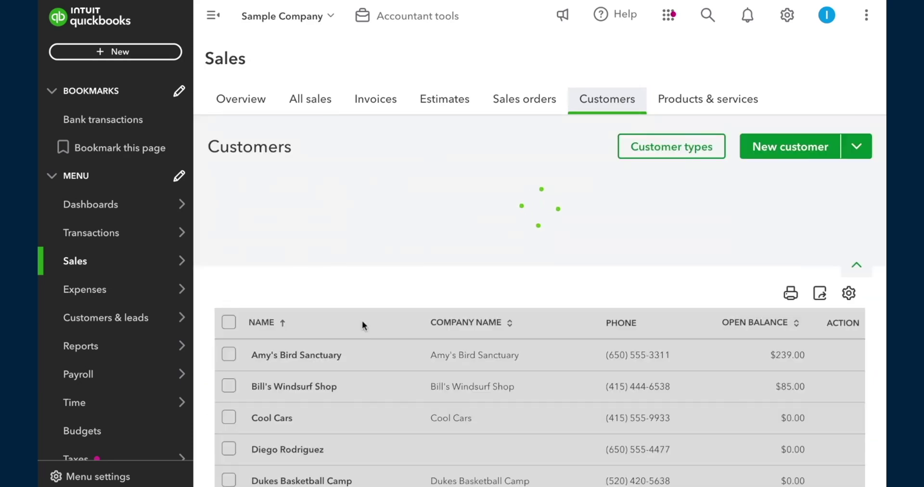
scroll(405, 354, down, 10)
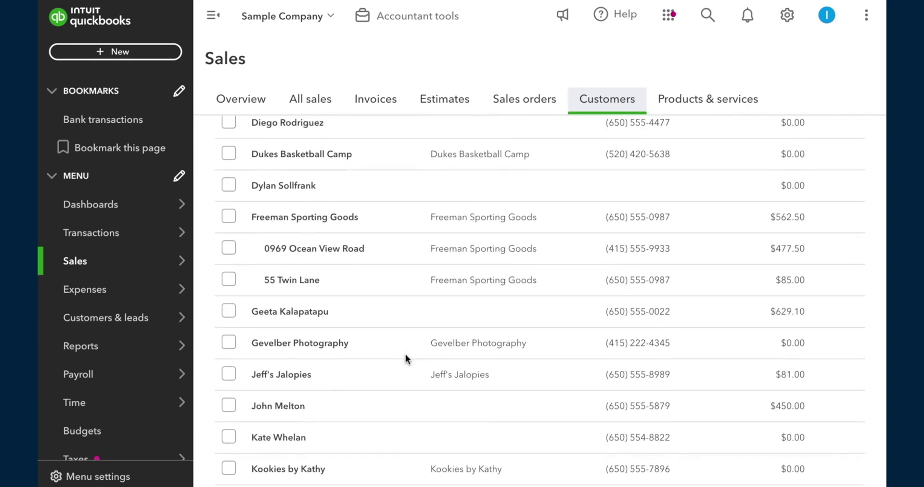
scroll(380, 353, up, 10)
scroll(378, 409, down, 9)
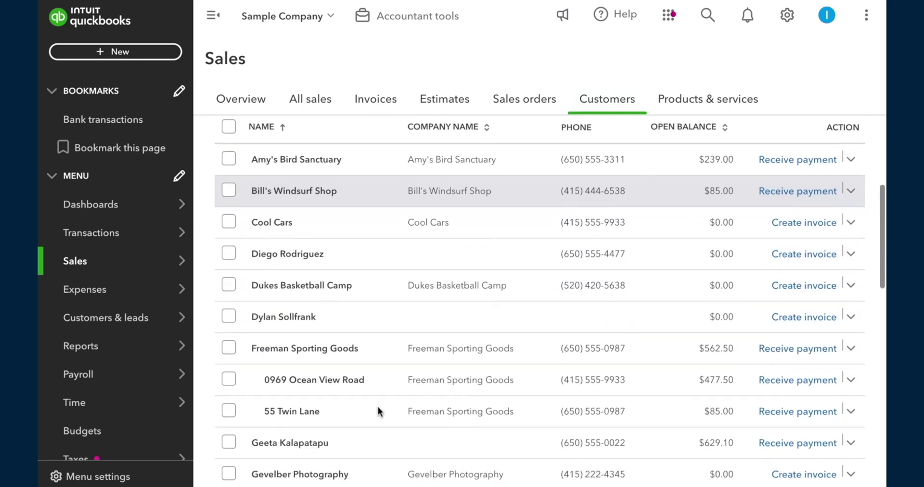
- Open Kookies by Kathy's transactions to confirm credit memo 1038 applied and invoice 1016 paid
click(370, 378)
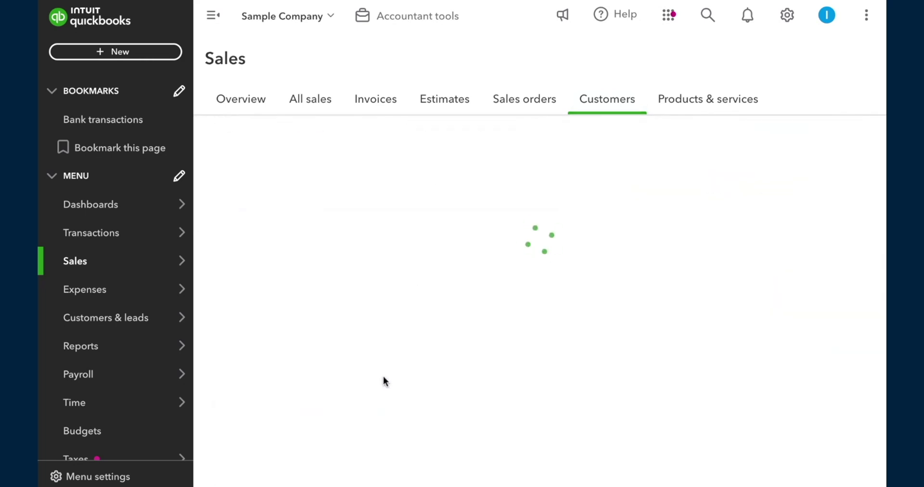
click(212, 20)
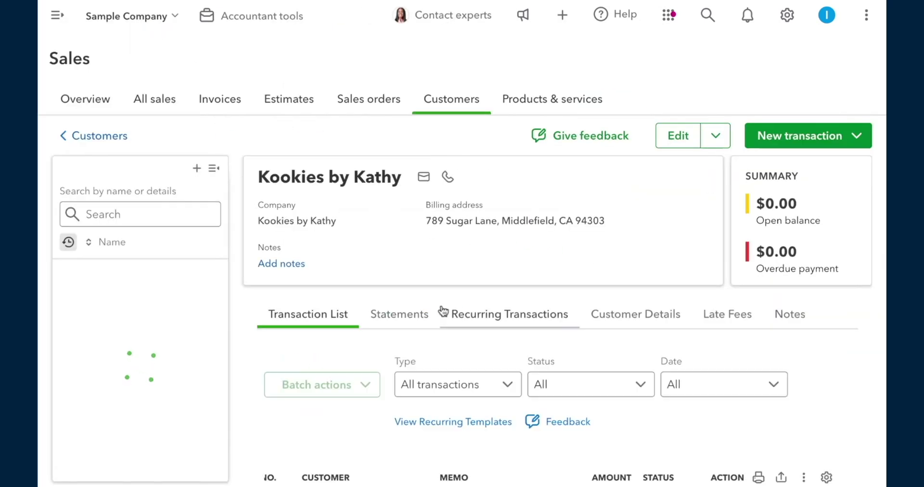
scroll(443, 310, down, 2)
scroll(442, 311, down, 1)
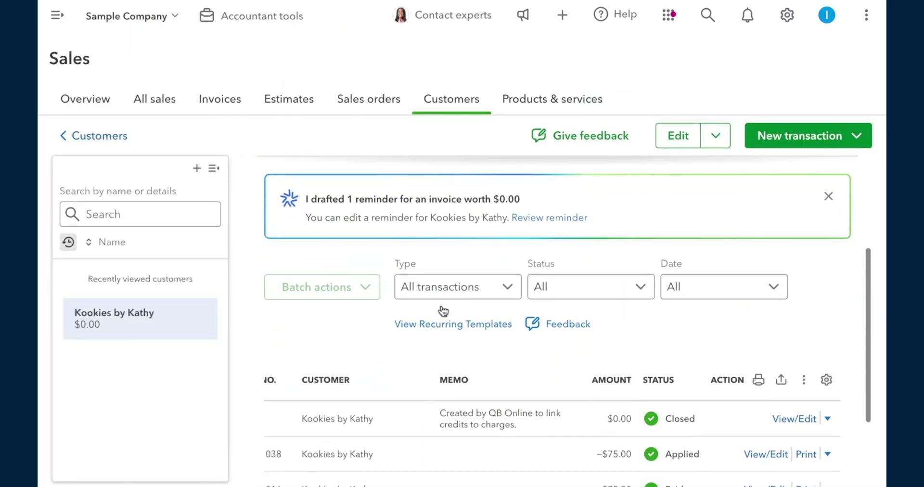
click(214, 168)
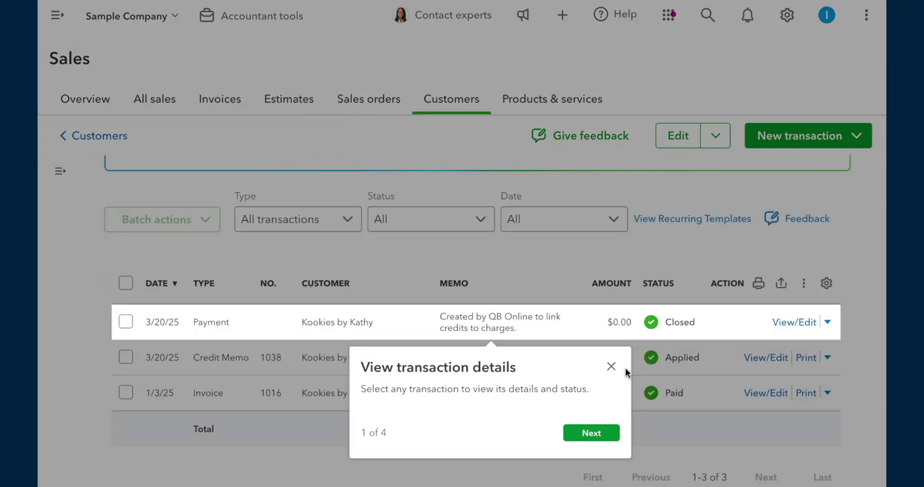
click(611, 366)
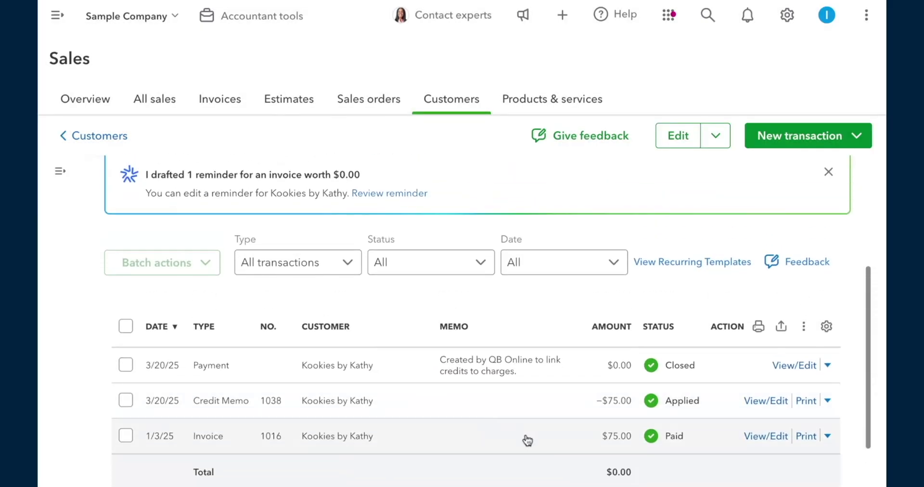